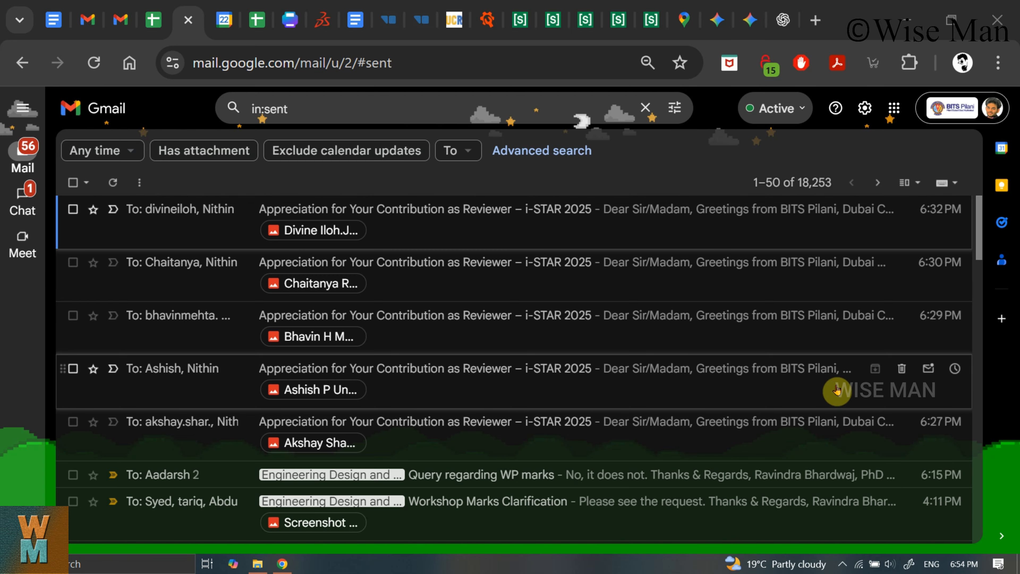
- Open the most recent sent reviewer-appreciation email and examine its subject, body text and certificate attachment
click(489, 210)
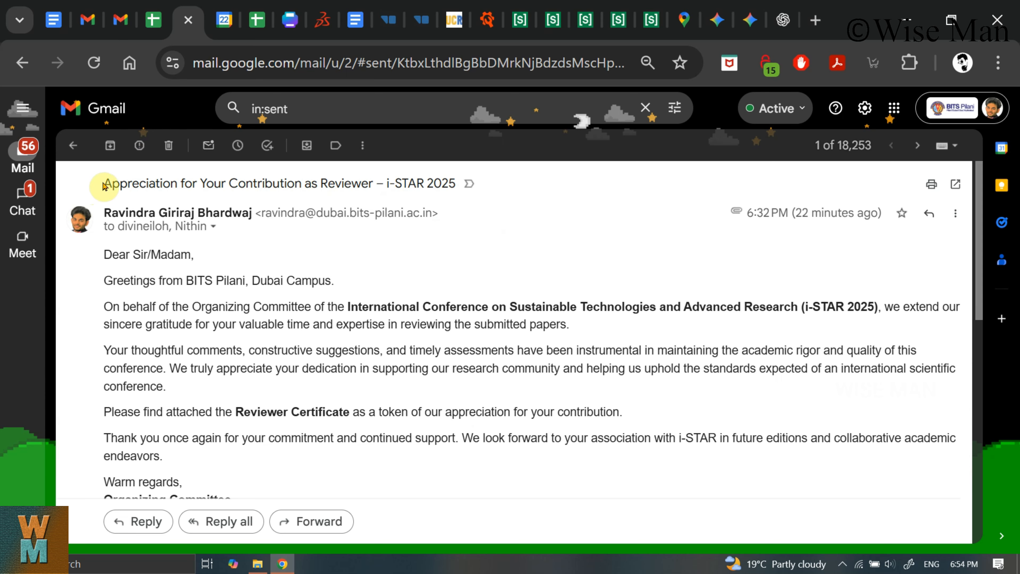
drag(105, 184, 457, 191)
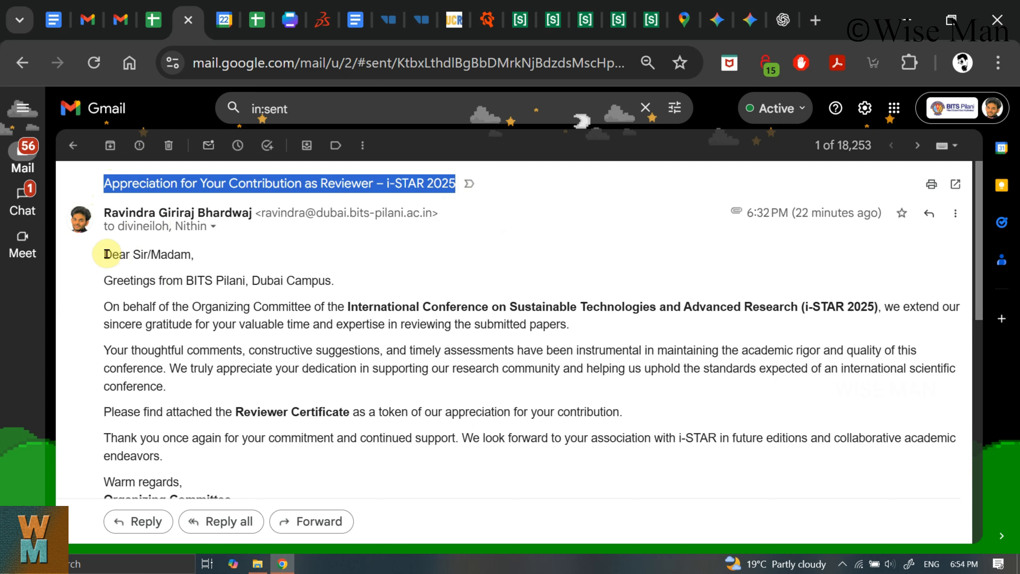
drag(104, 254, 257, 489)
key(c)
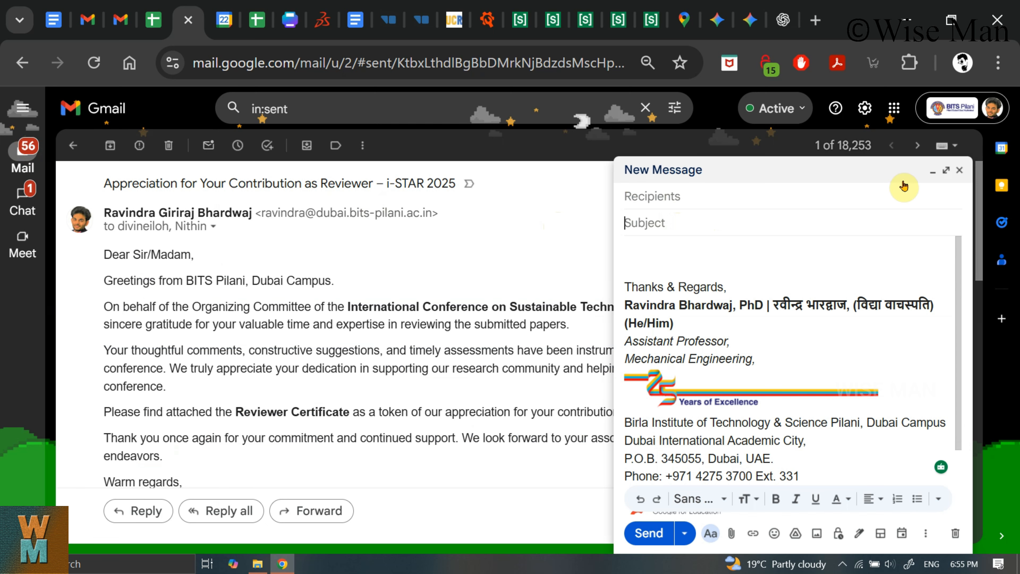
click(932, 171)
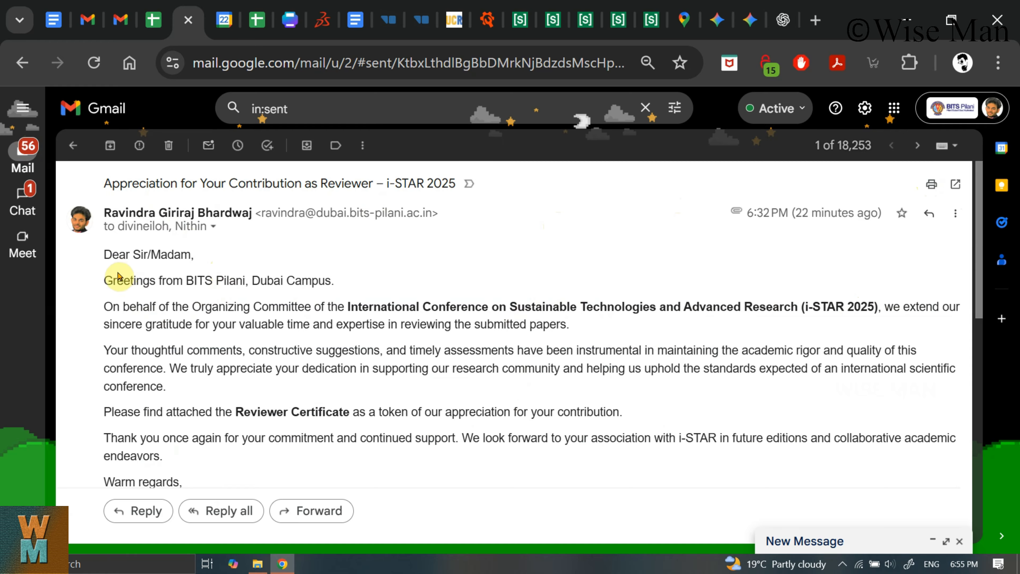
drag(102, 255, 191, 476)
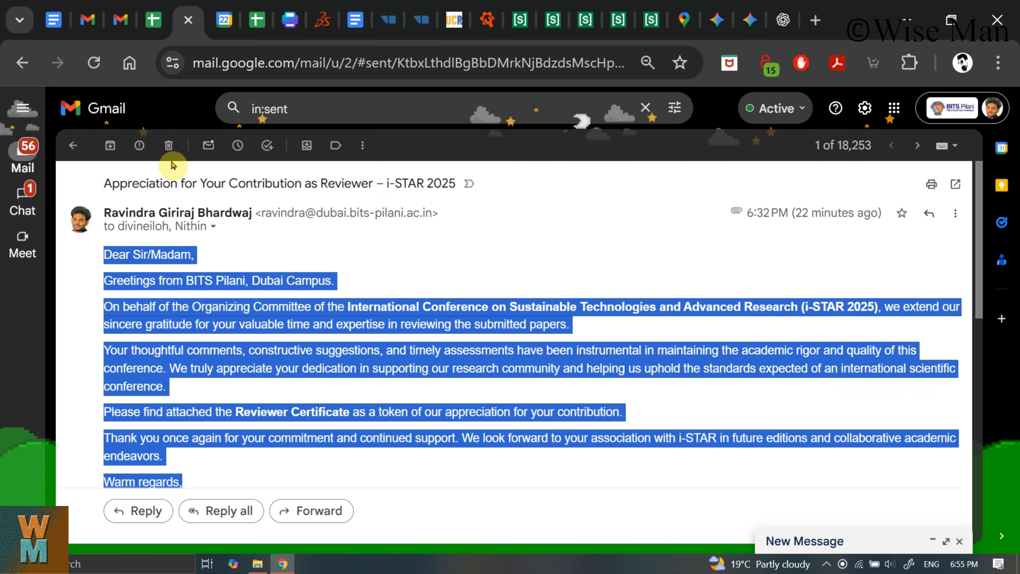
drag(103, 180, 447, 186)
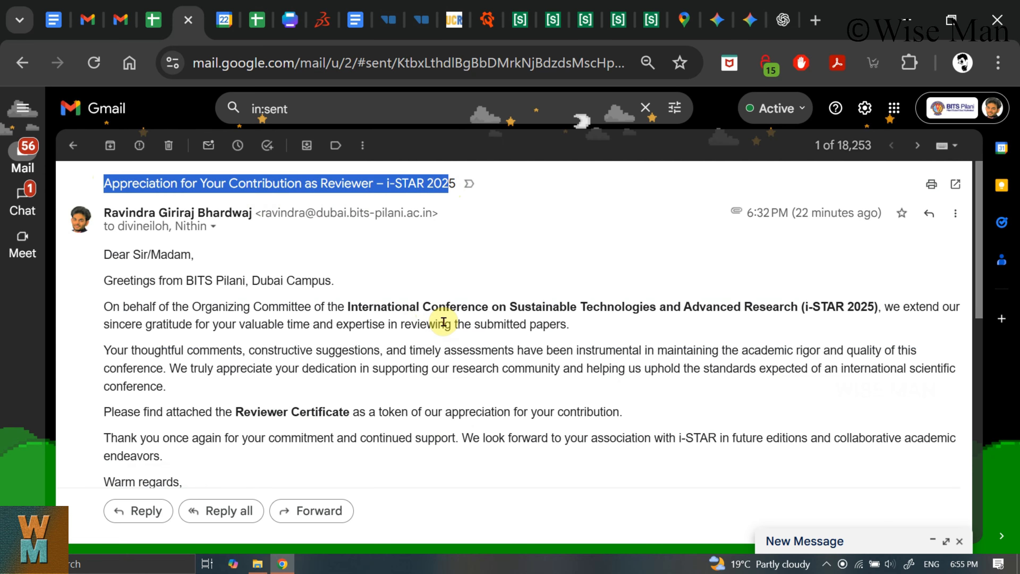
scroll(443, 321, down, 10)
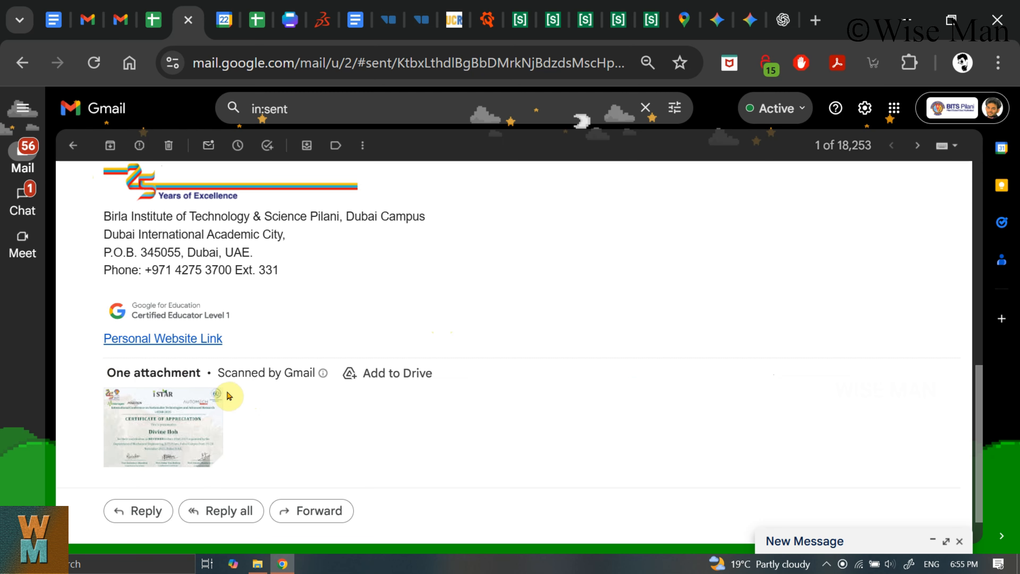
mouse_move(171, 421)
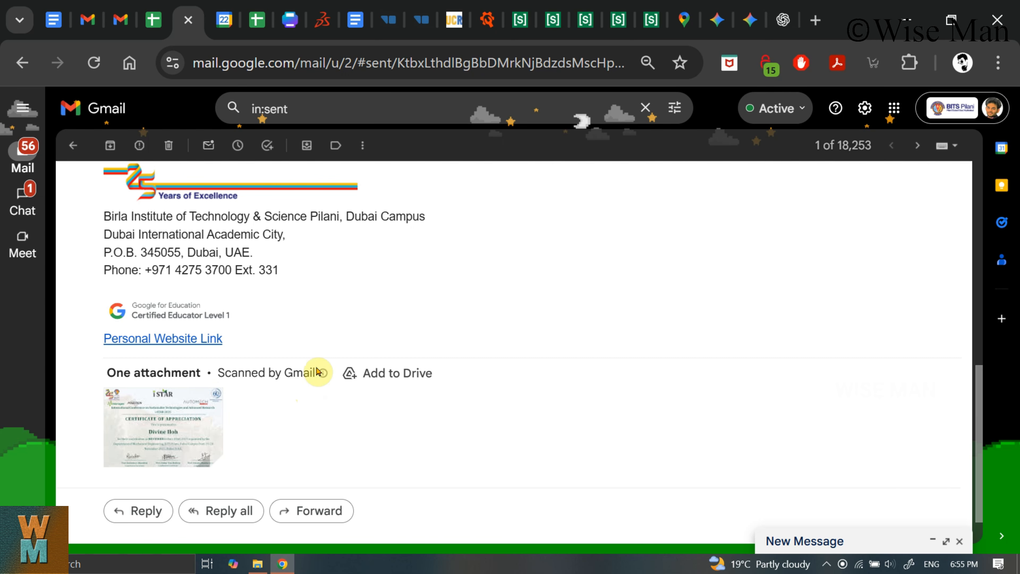
scroll(401, 319, up, 8)
scroll(402, 318, up, 3)
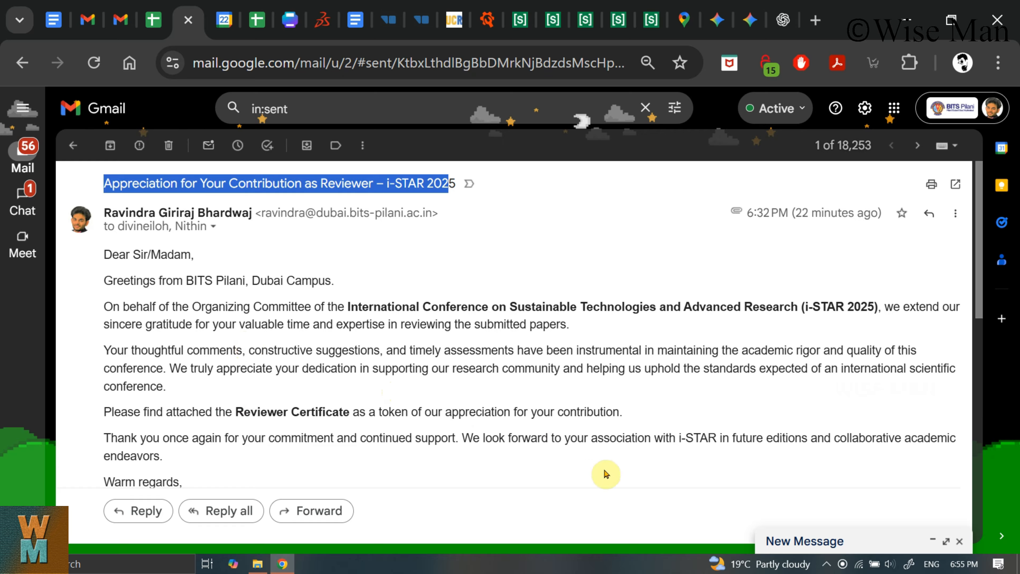
- Discard the blank draft and start a new message with the subject "Appreciation for Your Contribution as Reviewer – i-STAR 2025"
click(840, 540)
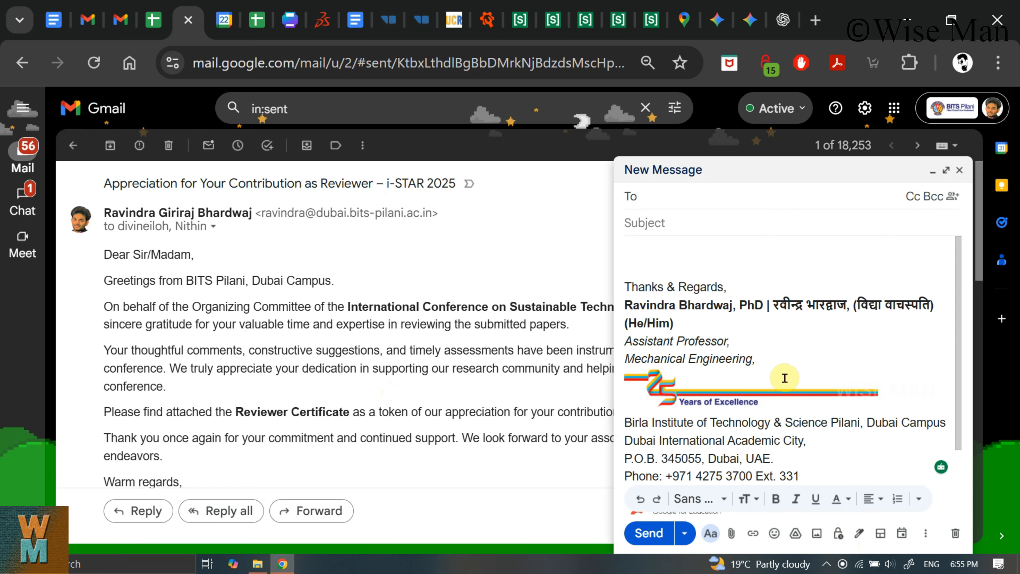
click(954, 533)
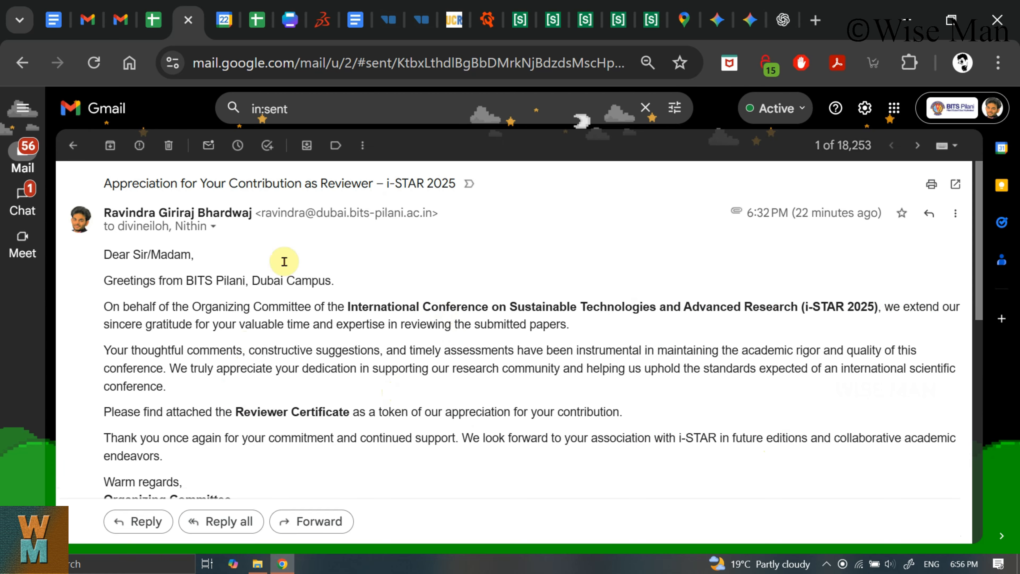
mouse_move(24, 159)
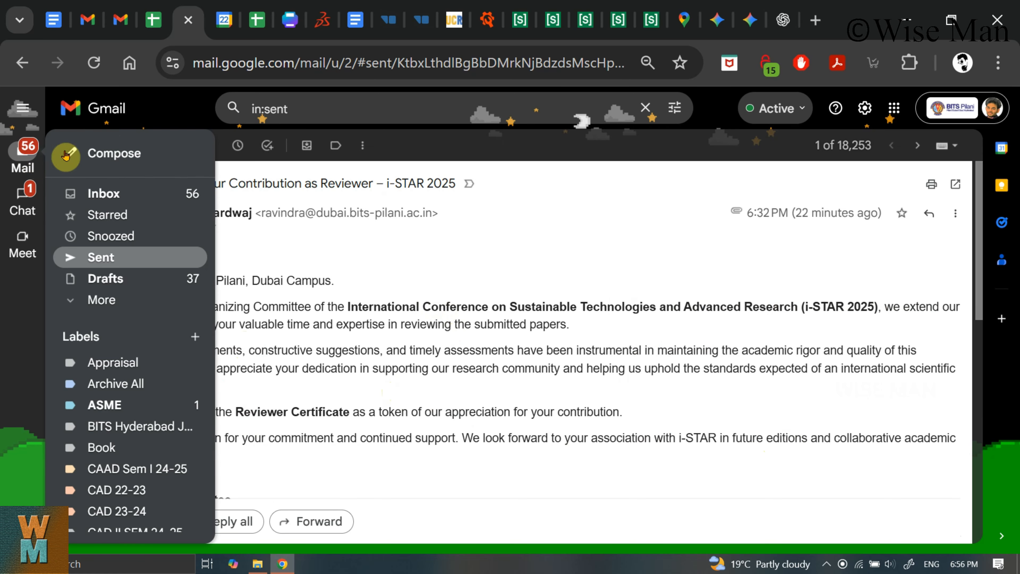
click(105, 156)
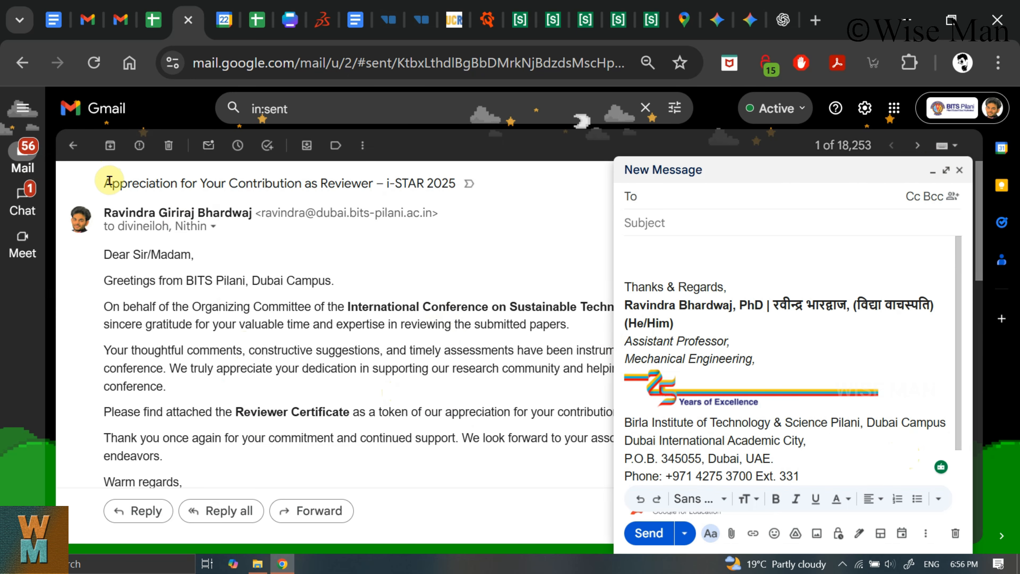
drag(105, 181, 462, 187)
key(ctrl+c)
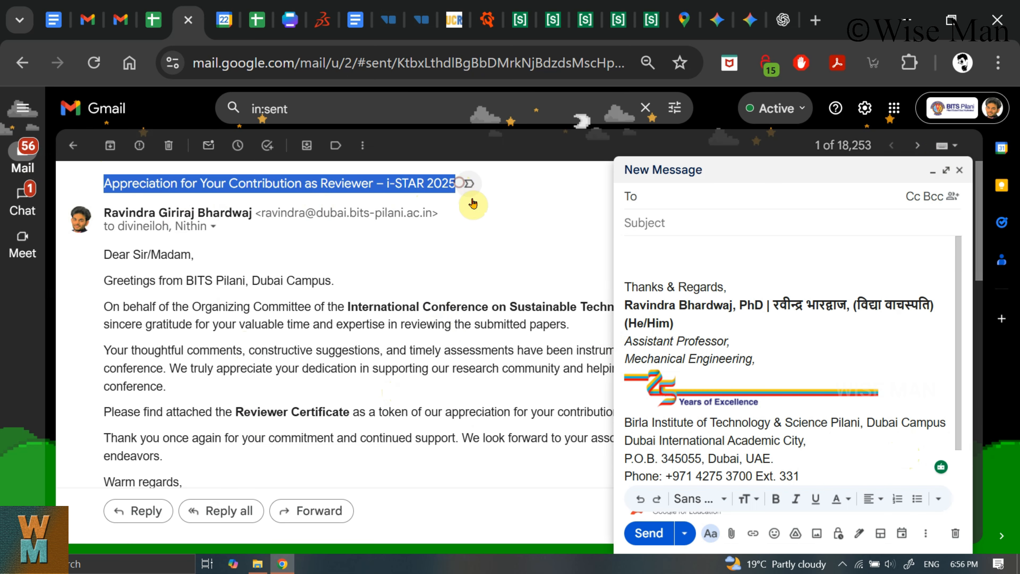
click(667, 222)
key(ctrl+v)
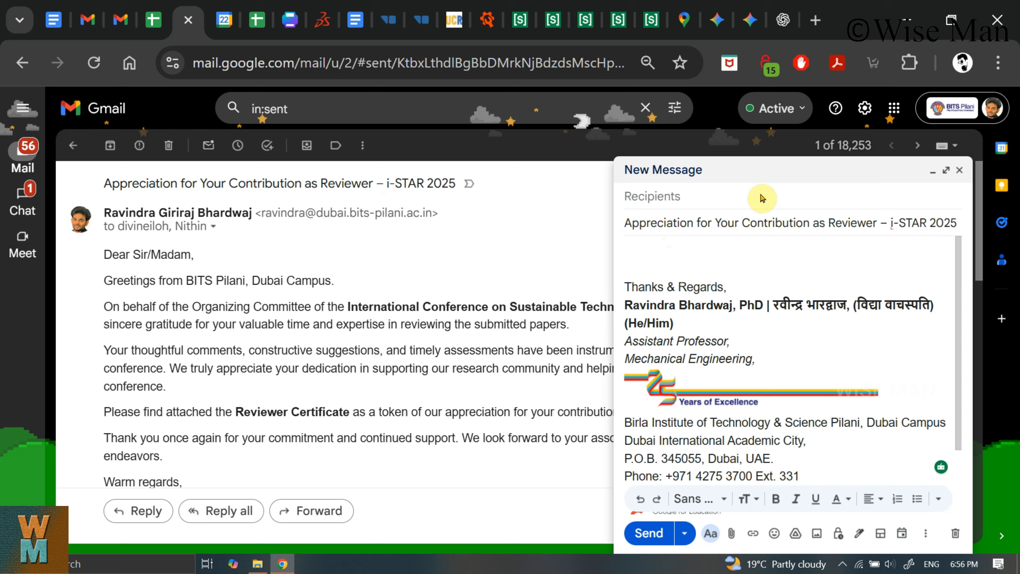
- Copy the sent email's text, from "Dear Sir/Madam," through "BITS Pilani, Dubai Campus", into the new message above the signature
click(932, 172)
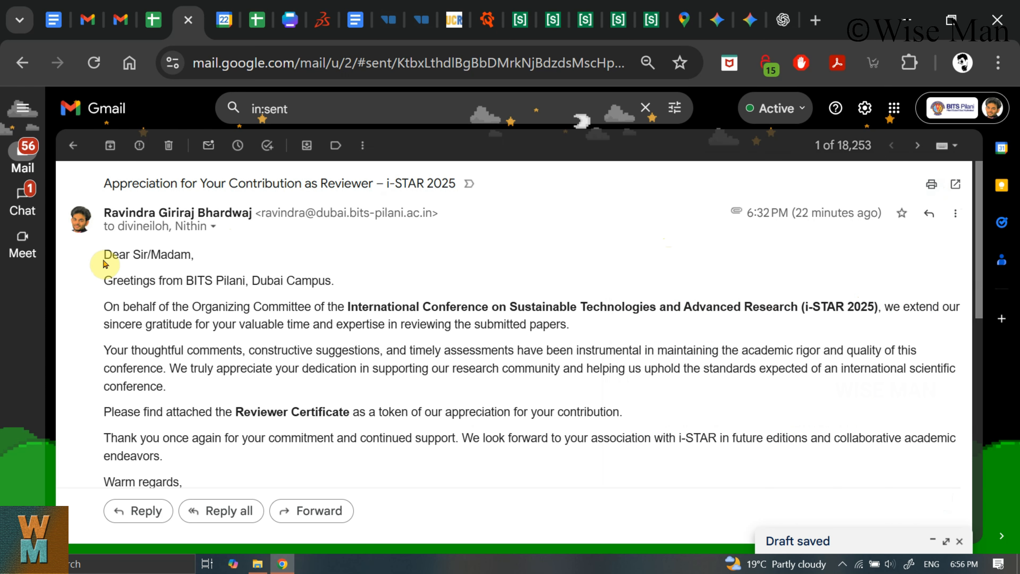
drag(106, 255, 250, 228)
key(ctrl+c)
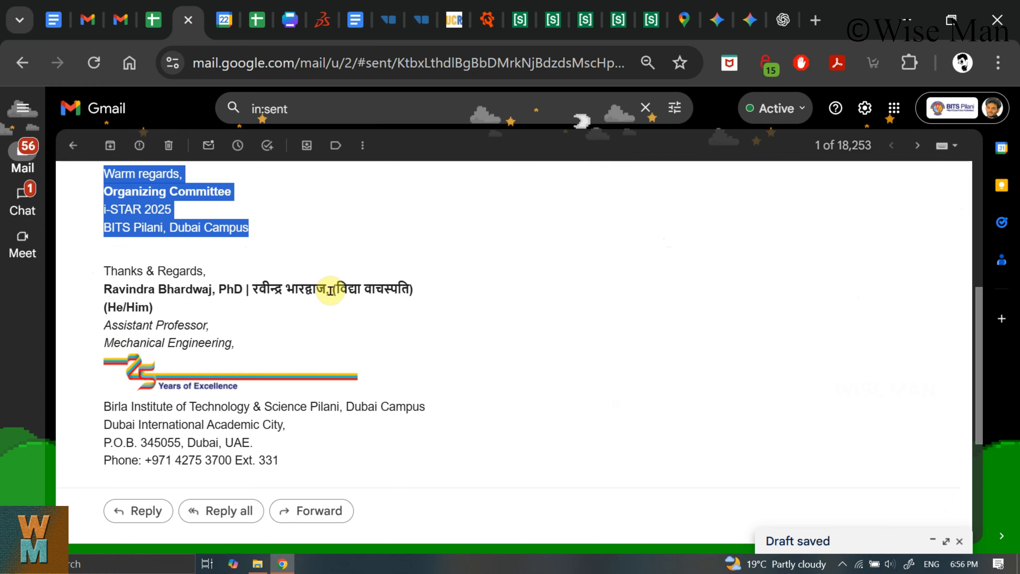
scroll(331, 290, up, 10)
click(811, 533)
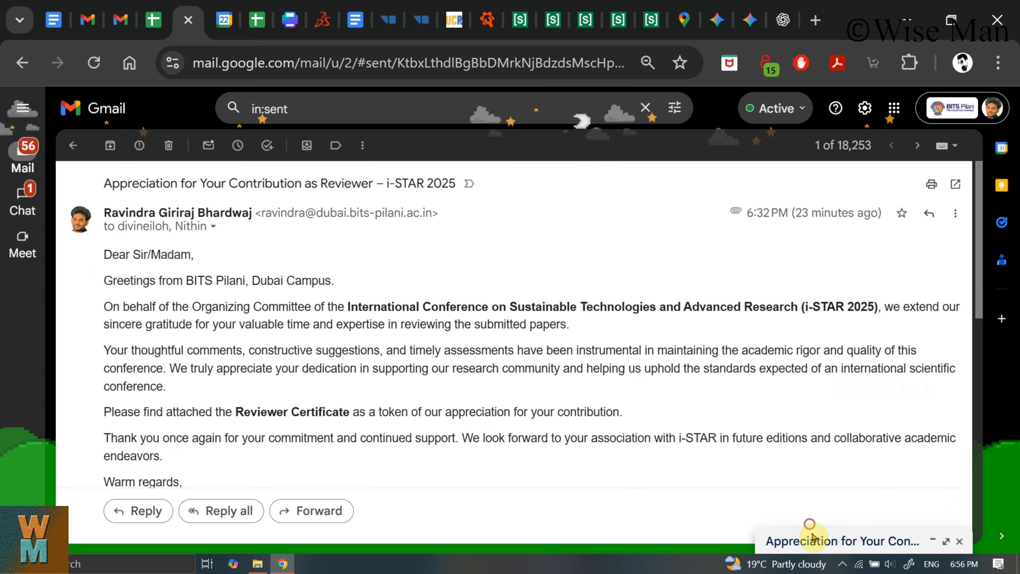
click(682, 264)
key(ctrl+v)
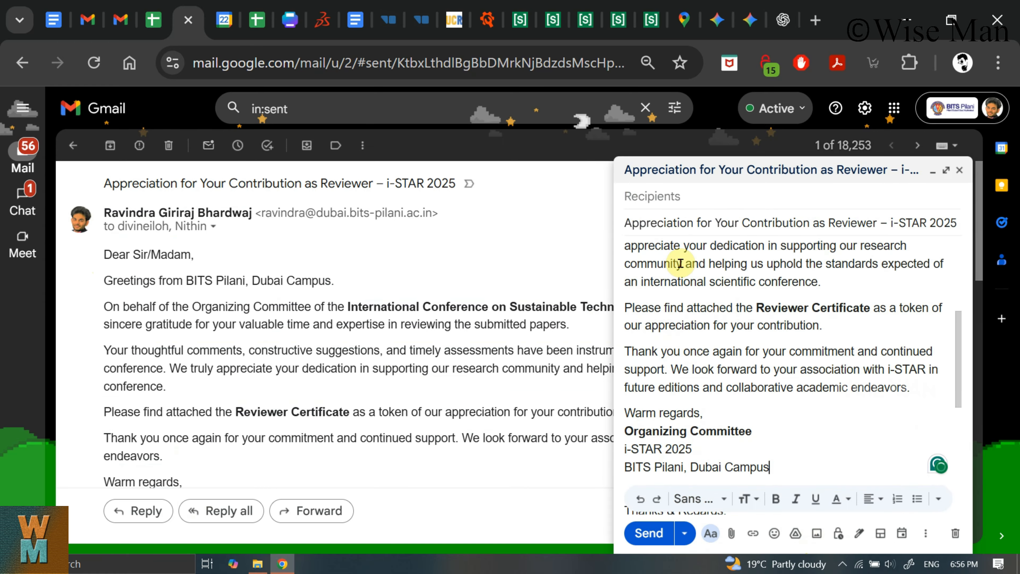
scroll(735, 341, up, 5)
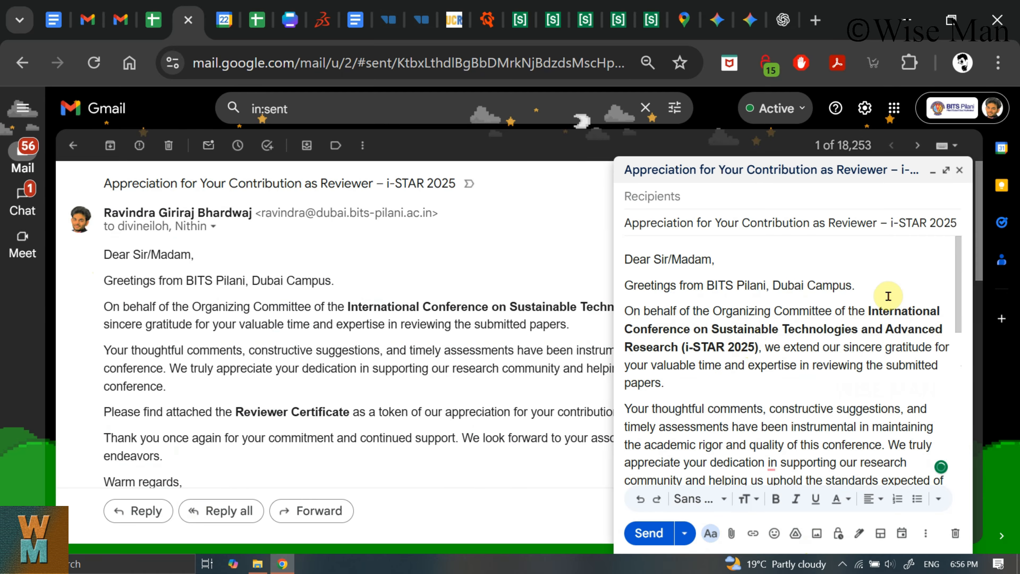
scroll(888, 296, down, 10)
scroll(888, 296, up, 10)
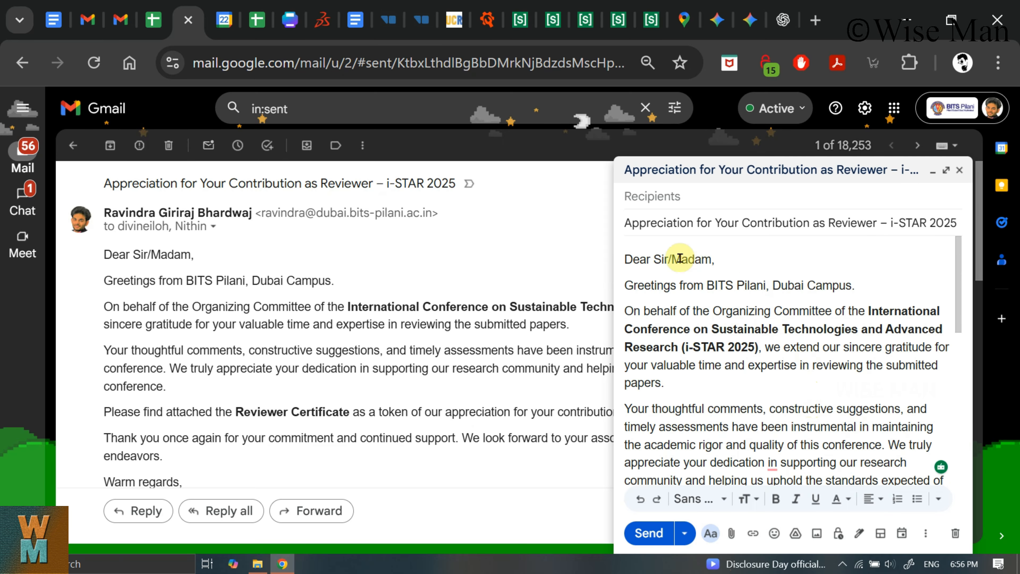
drag(654, 260, 711, 260)
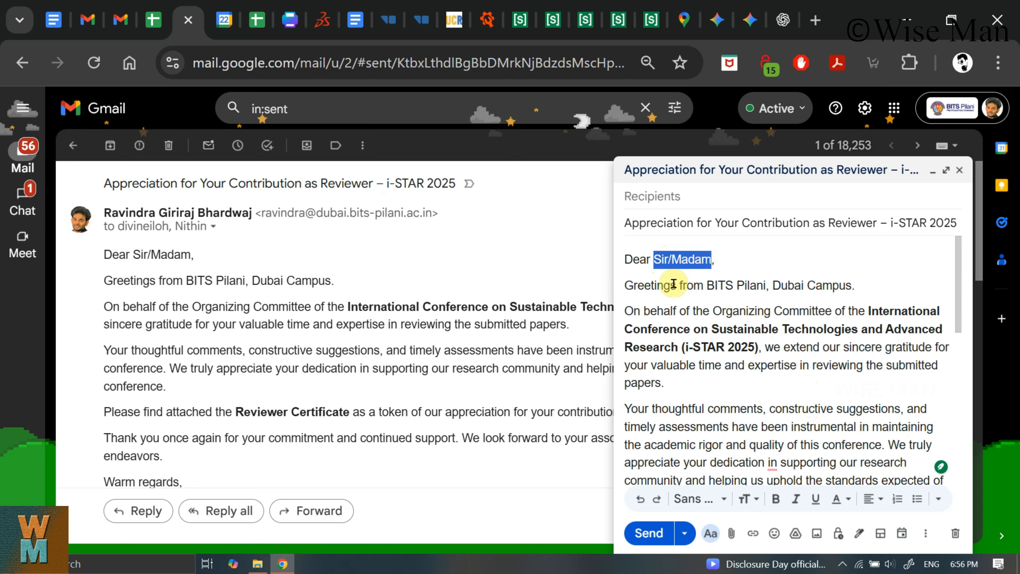
drag(640, 223, 929, 223)
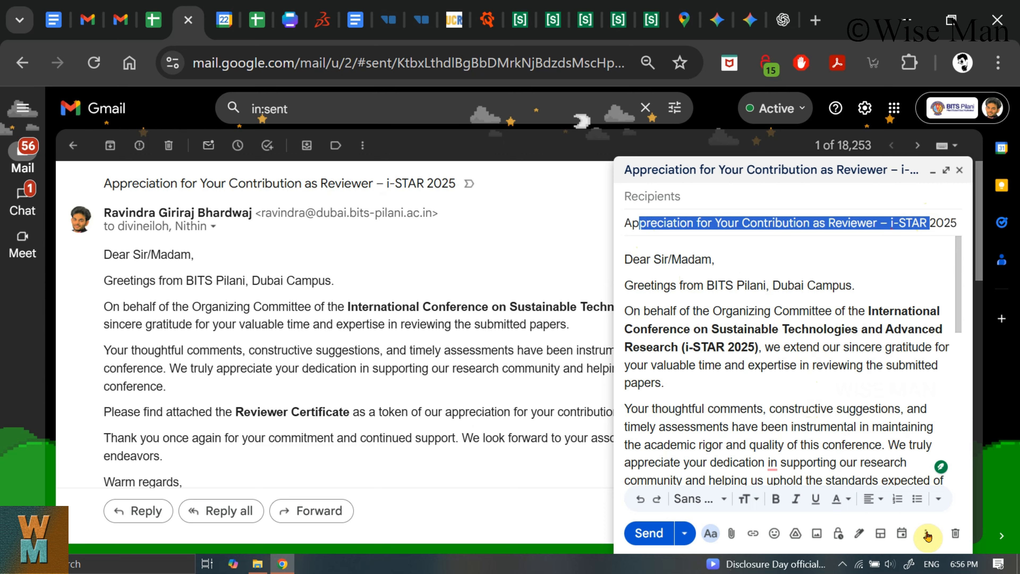
- Delete the saved template "Appreciation for Your Contribution as Reviewer – i-STAR 2025"
click(926, 540)
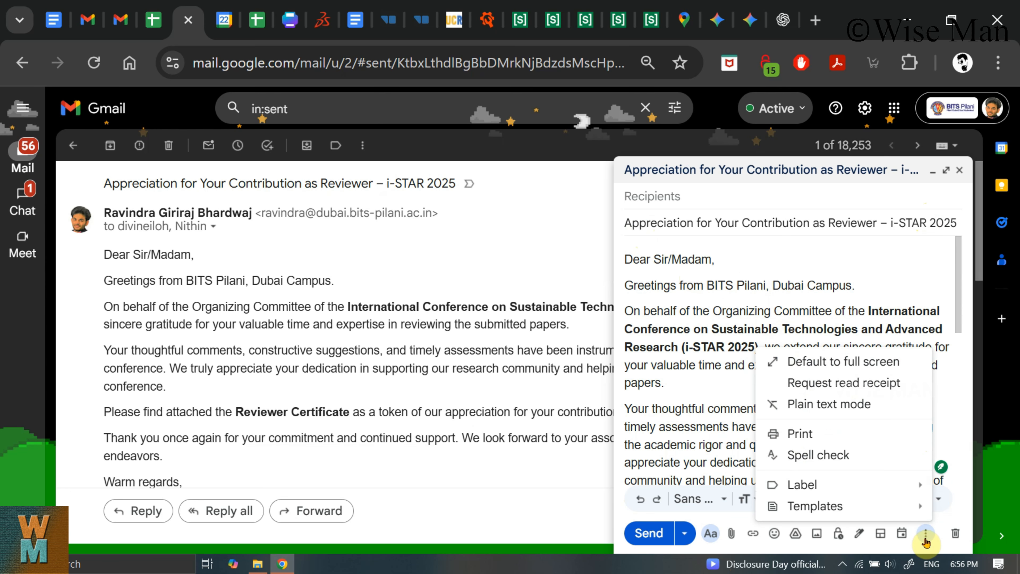
mouse_move(914, 509)
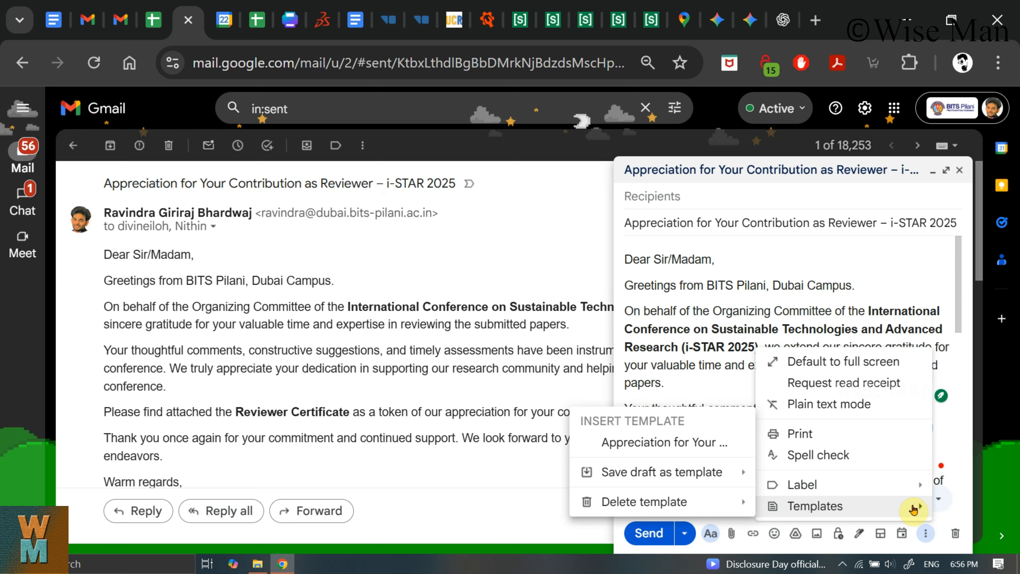
mouse_move(739, 502)
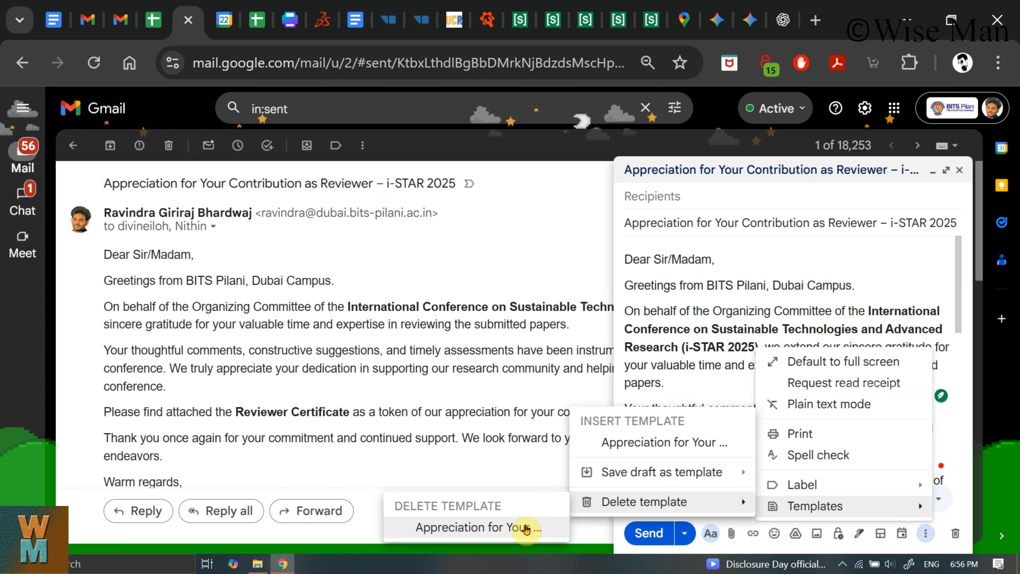
click(526, 529)
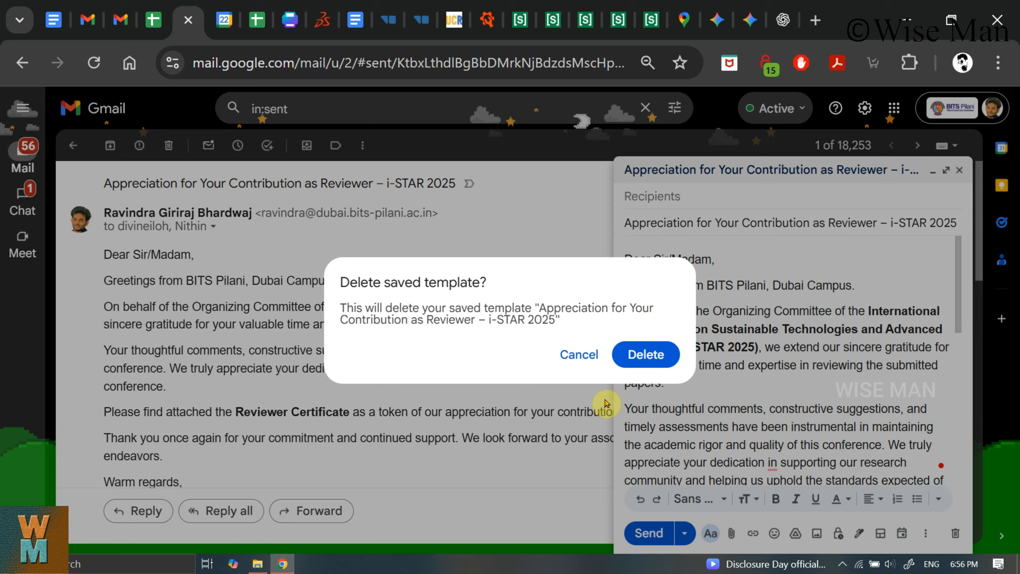
click(633, 355)
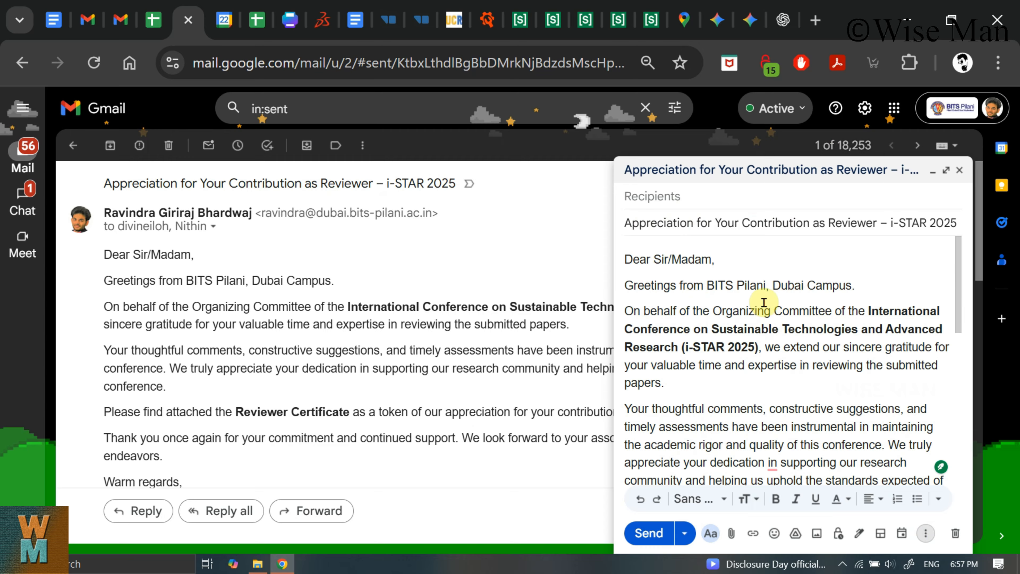
- Save the draft as a new template named "Appreciation for Your Contribution as Reviewer – i-STAR 2025", and discard the draft
click(925, 533)
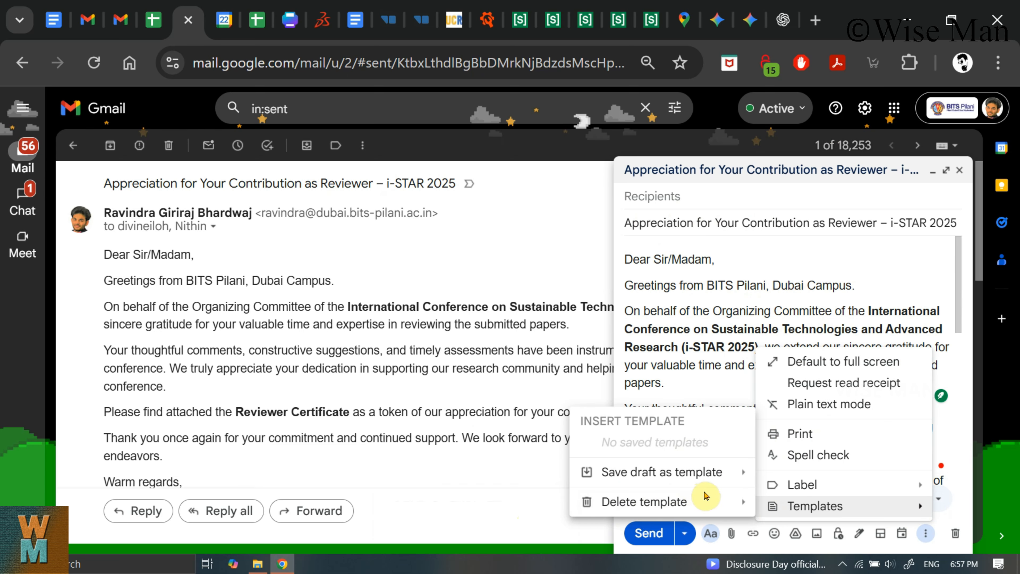
mouse_move(709, 476)
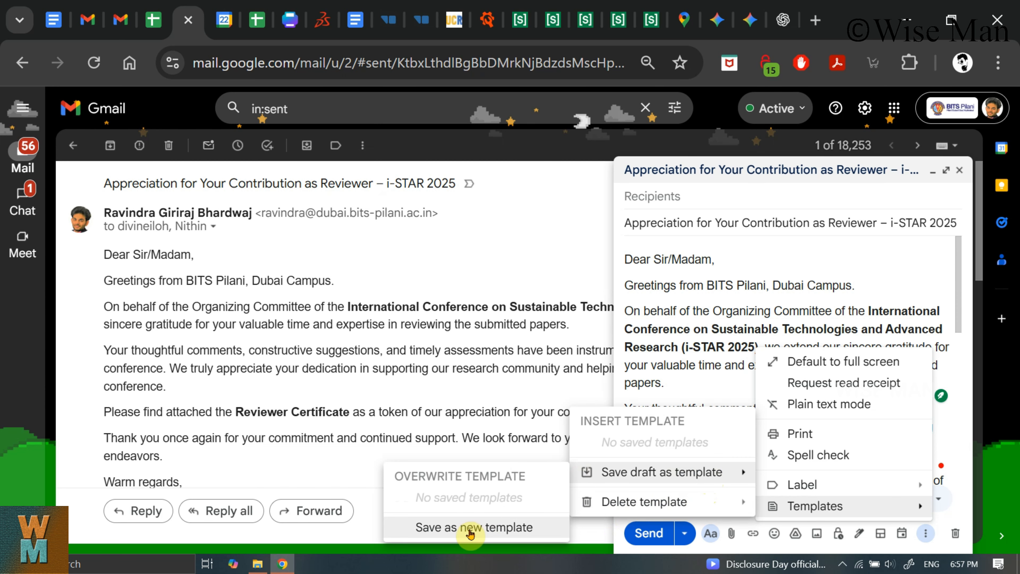
click(450, 528)
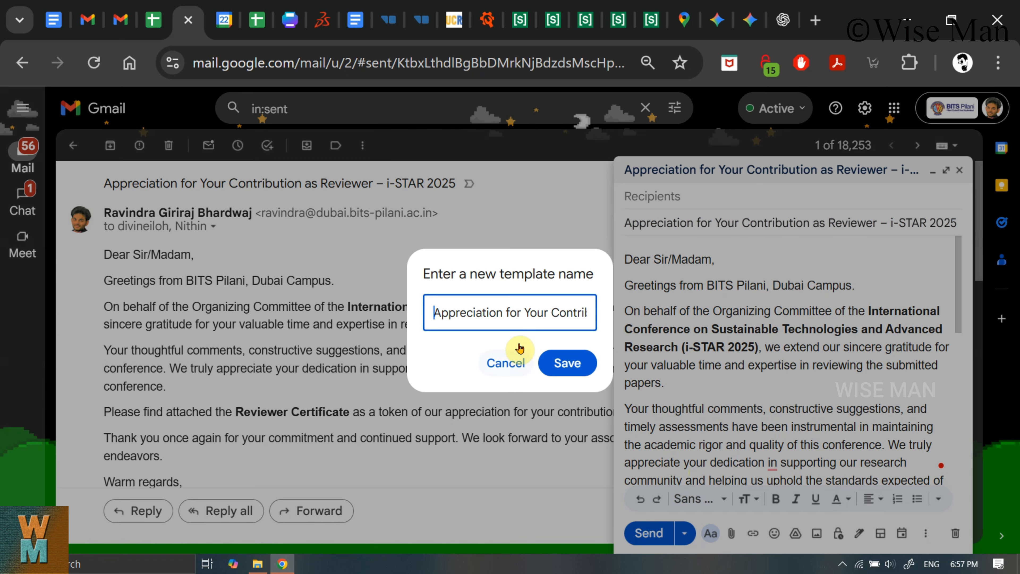
drag(494, 314, 621, 314)
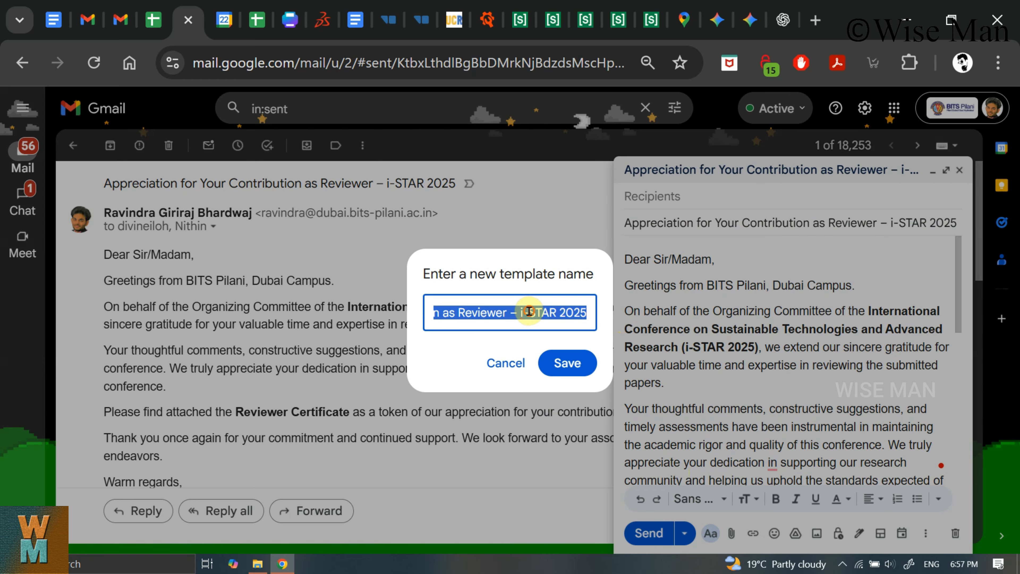
drag(529, 311, 399, 310)
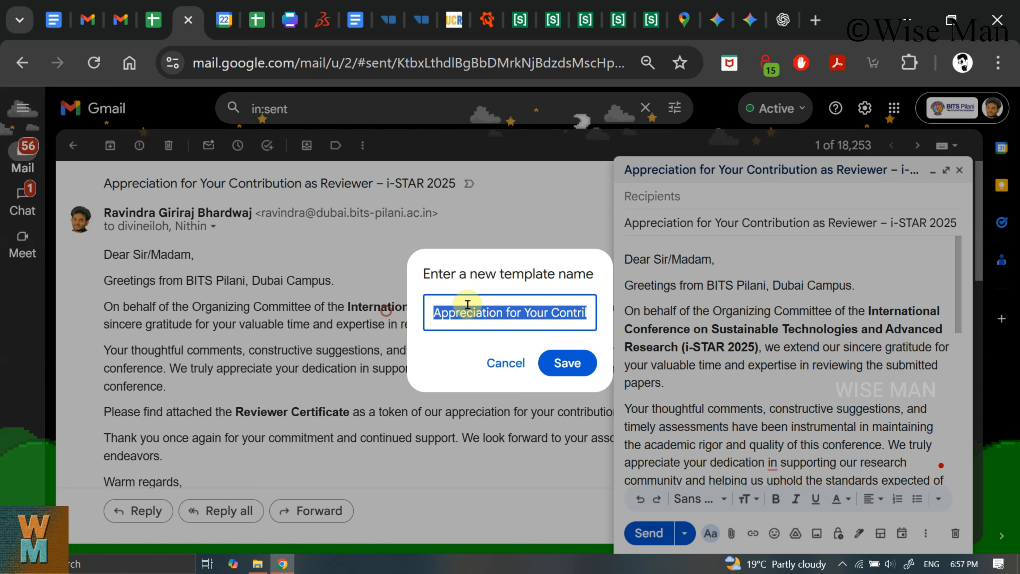
click(567, 366)
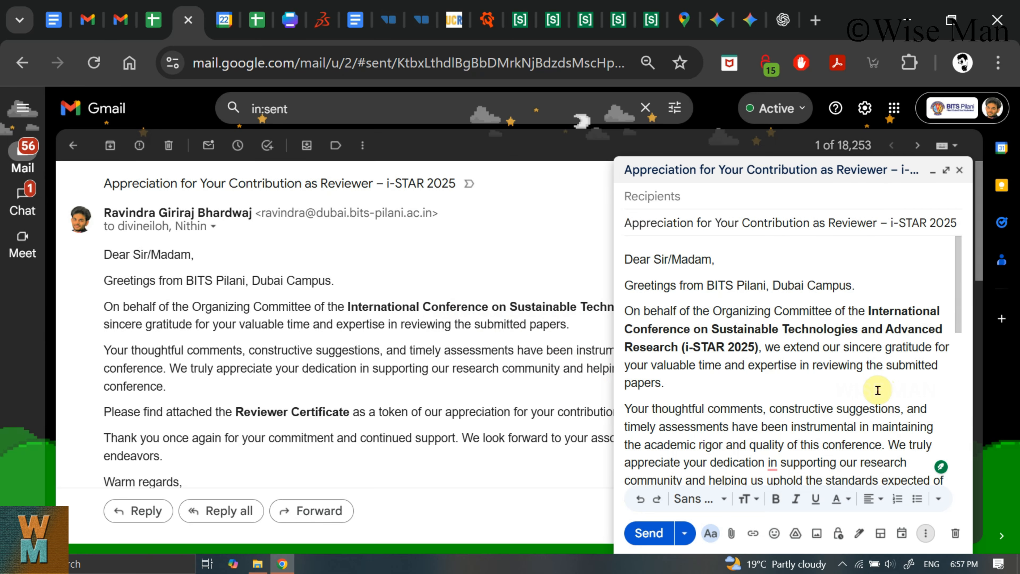
click(955, 536)
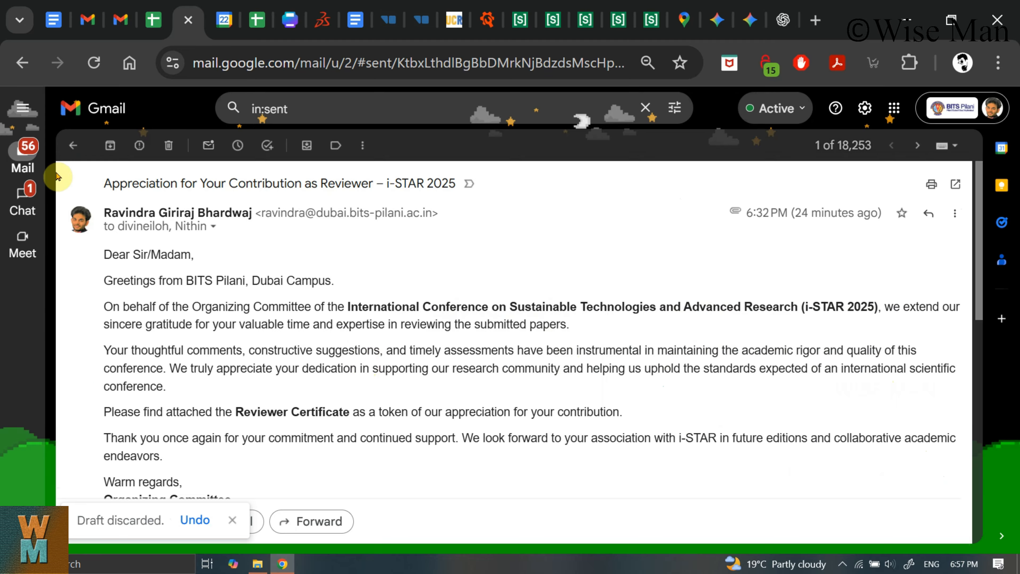
- Start a new message and insert the saved template "Appreciation for Your Contribution as Reviewer – i-STAR 2025" into it
click(82, 157)
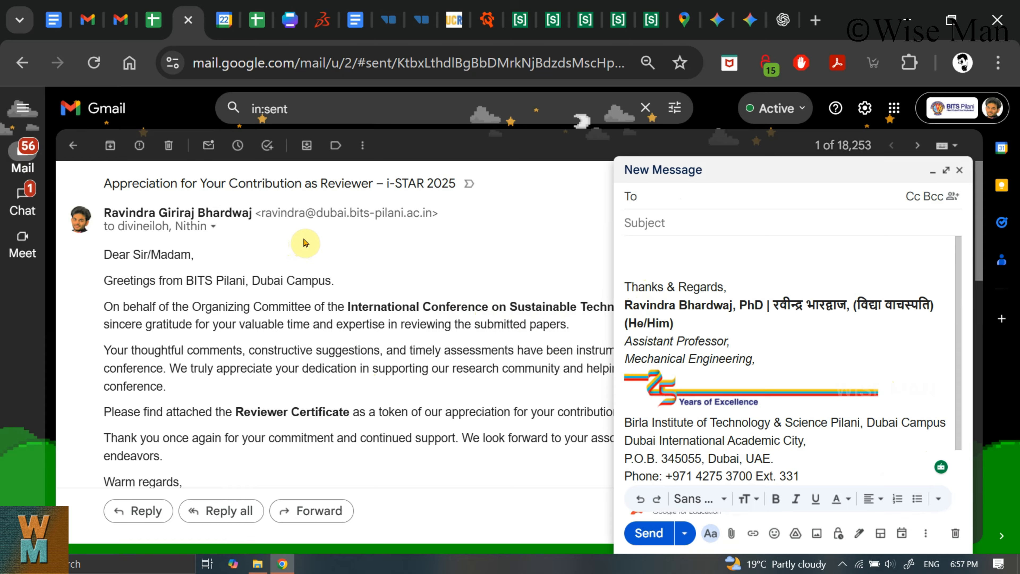
click(926, 536)
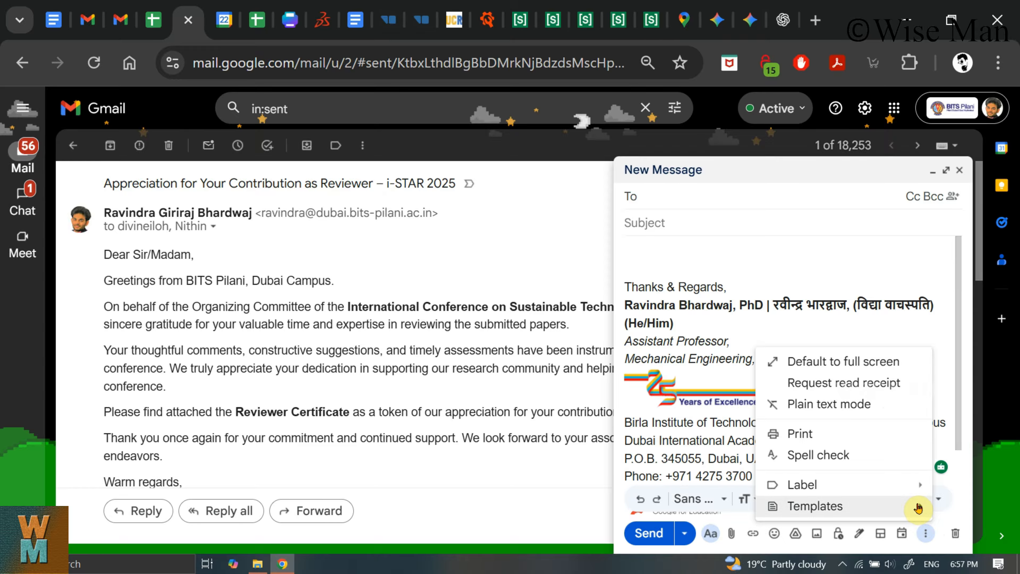
mouse_move(710, 486)
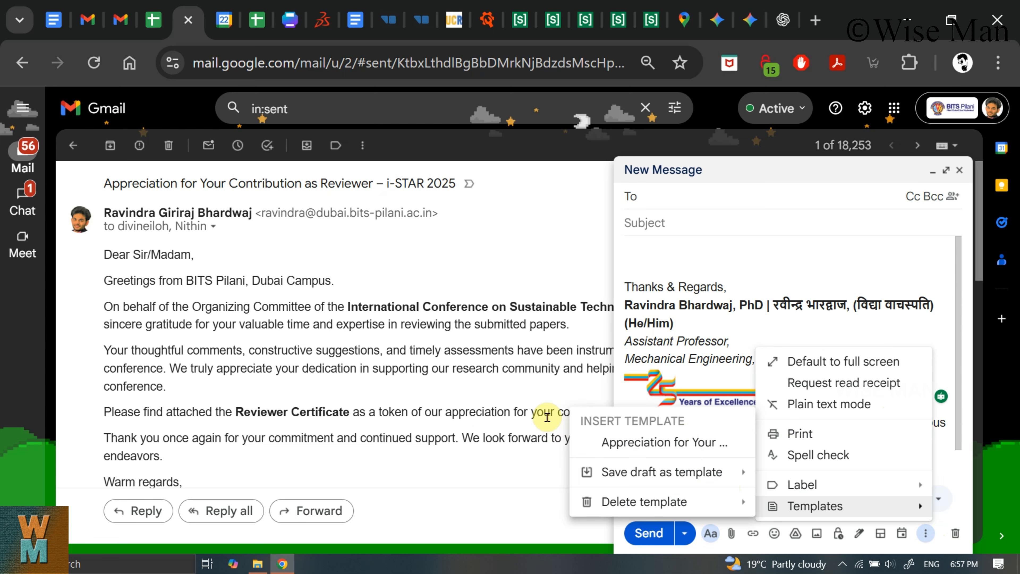
click(677, 443)
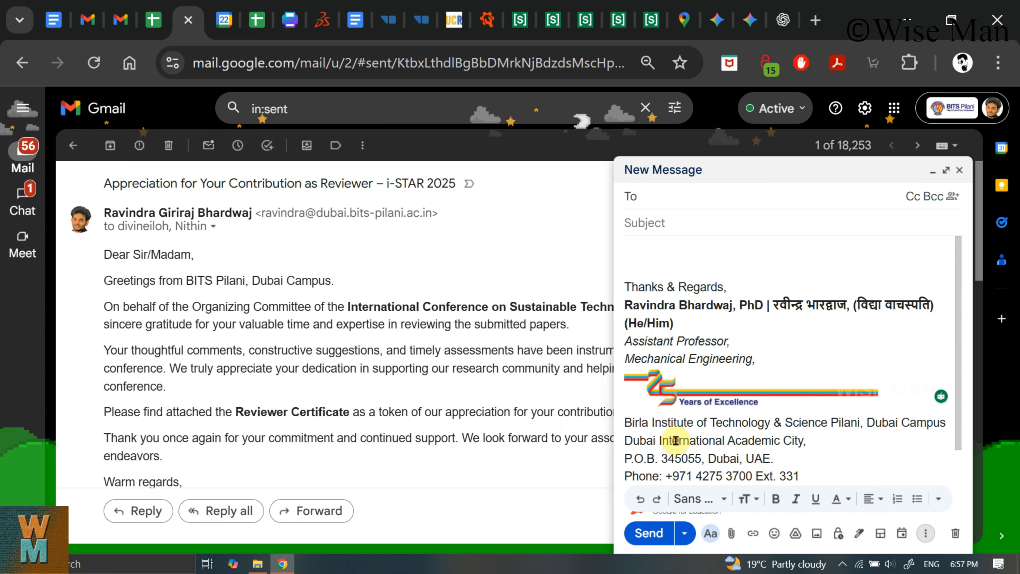
scroll(762, 368, up, 10)
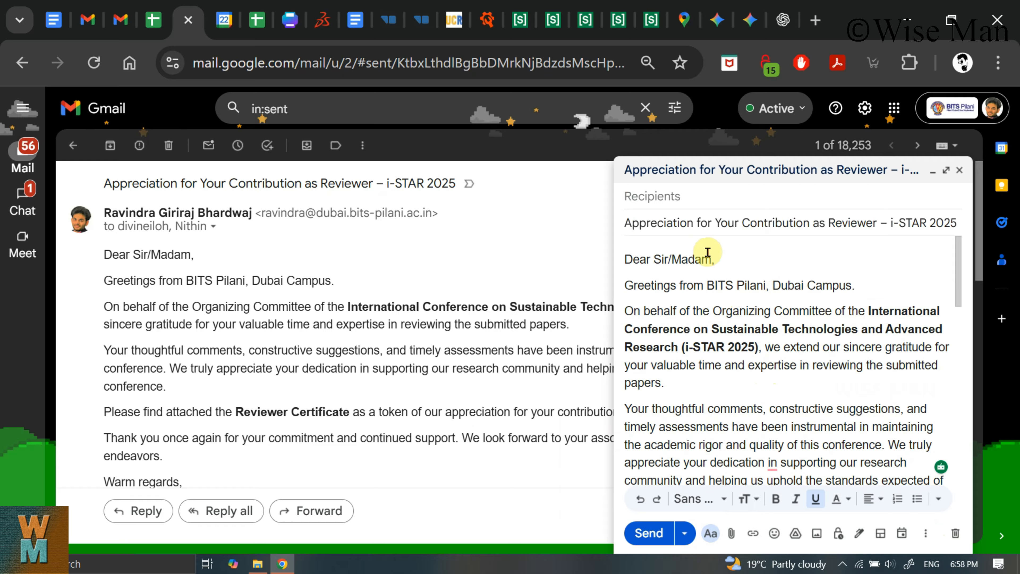
- Check the recipient field and the body of the inserted template down to the signature, and discard the draft
click(706, 202)
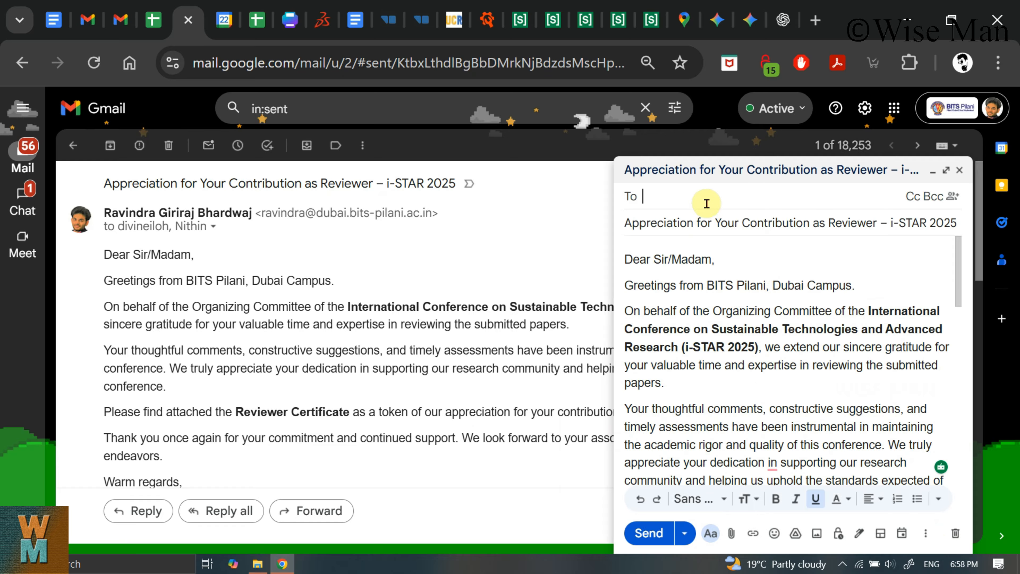
click(740, 285)
scroll(763, 342, down, 10)
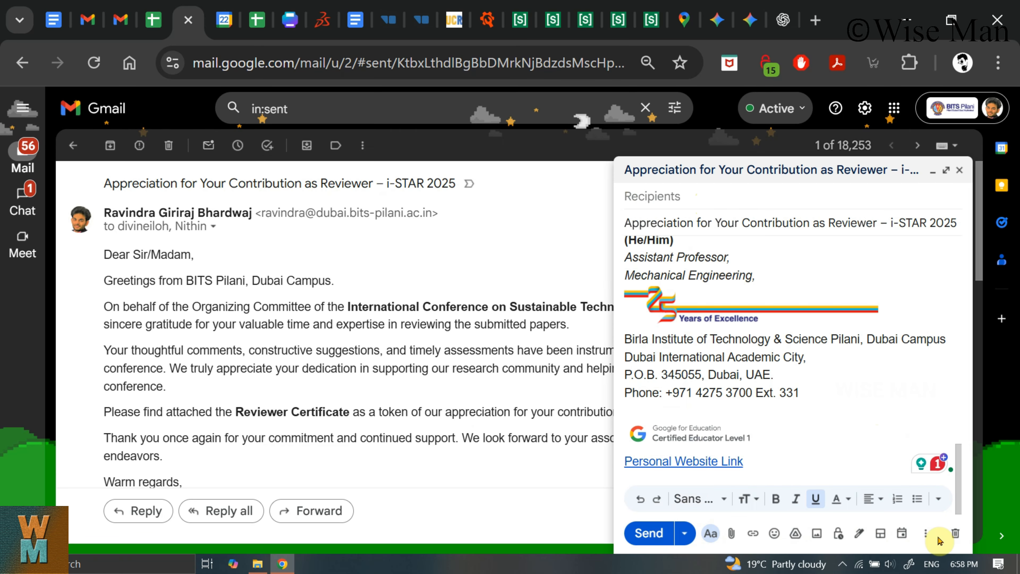
click(955, 536)
- Compose another message from the saved template "Appreciation for Your Contribution as Reviewer – i-STAR 2025" and review its body text
mouse_move(48, 163)
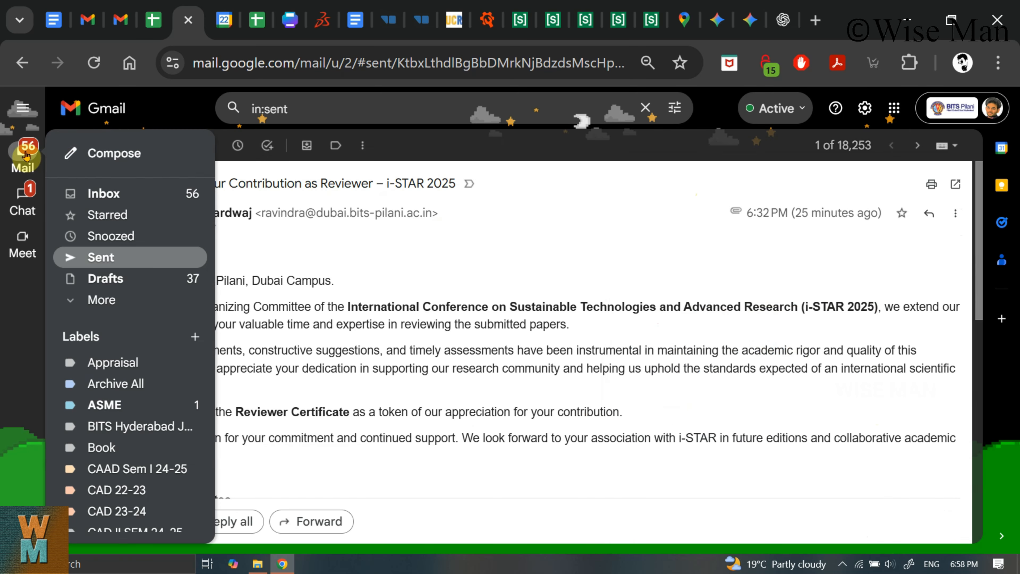
click(99, 155)
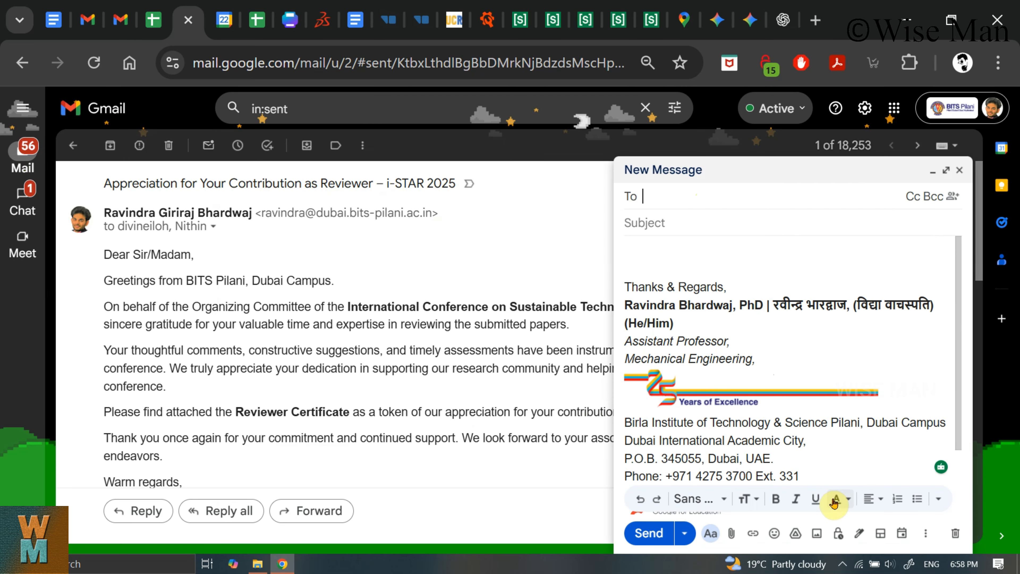
click(926, 534)
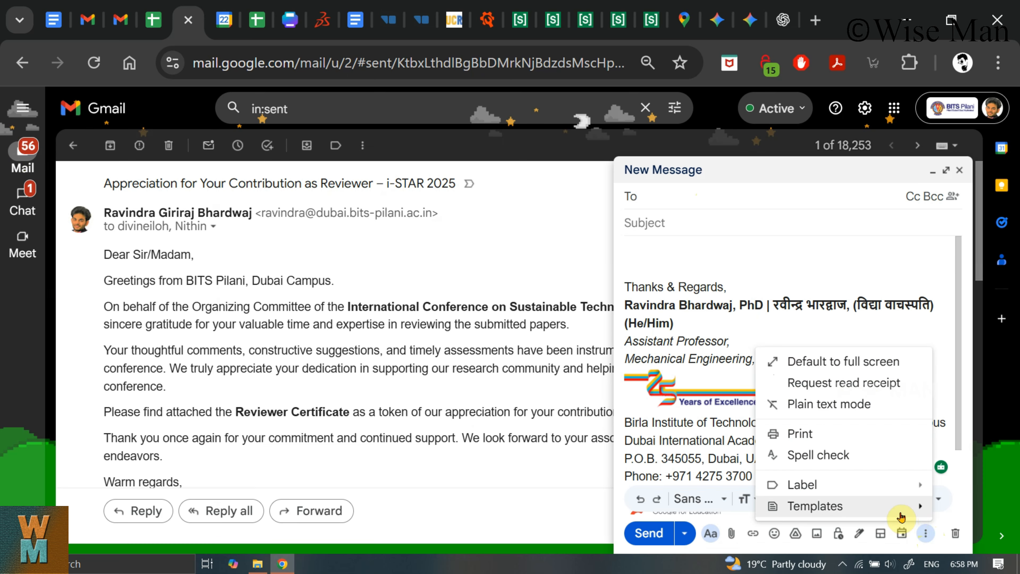
click(655, 442)
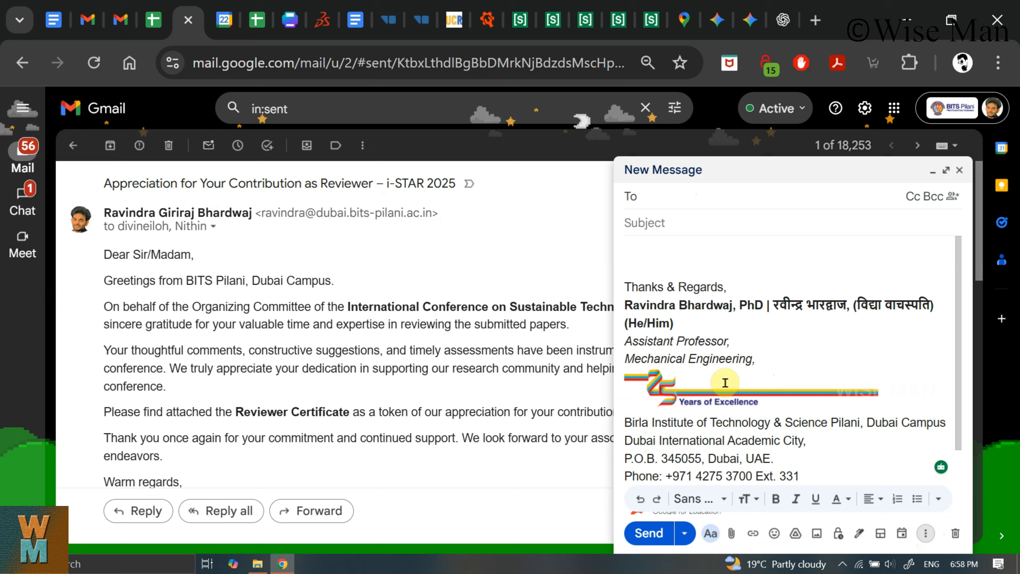
scroll(732, 381, up, 10)
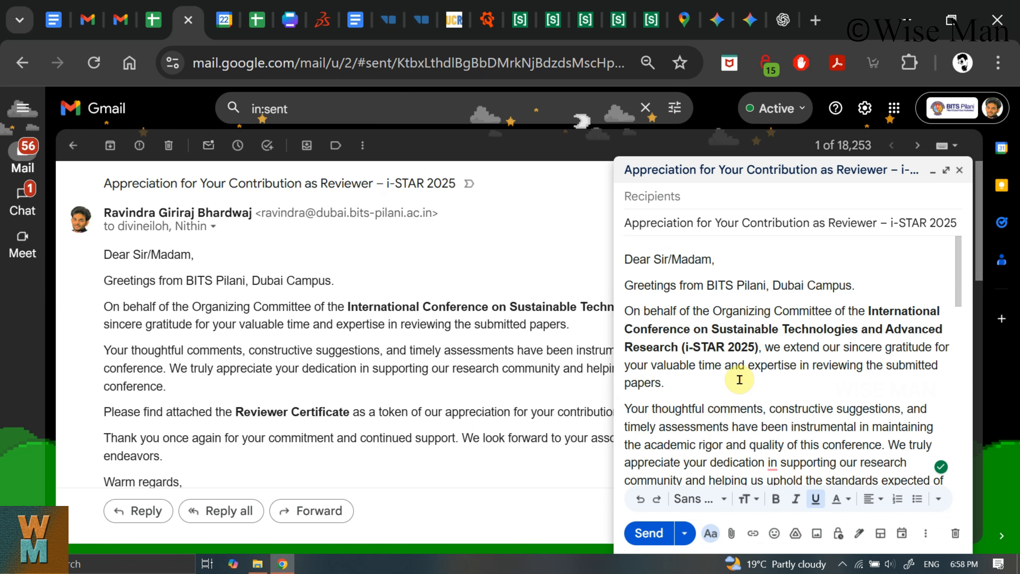
scroll(739, 379, down, 10)
scroll(739, 379, up, 6)
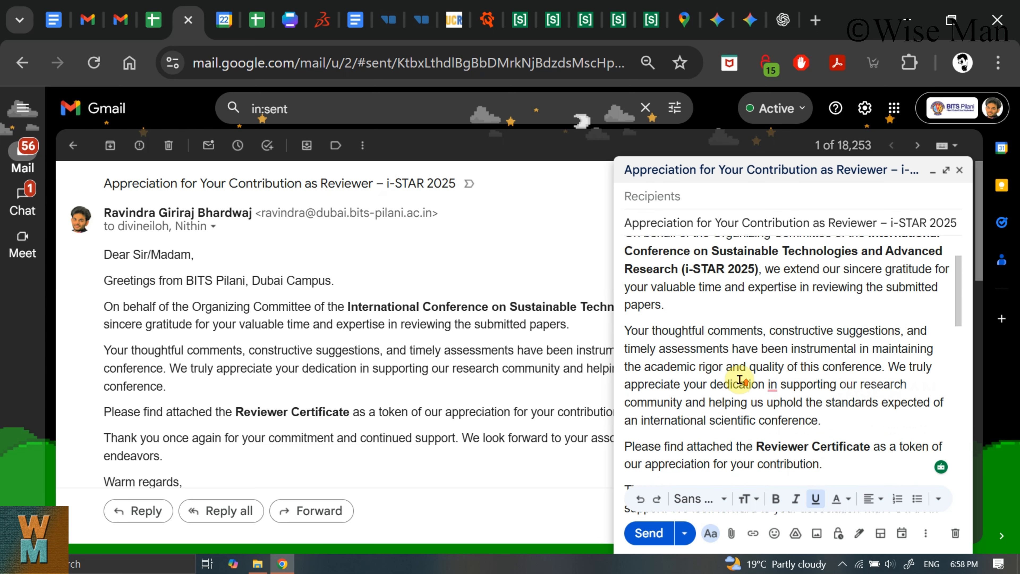
scroll(739, 379, up, 3)
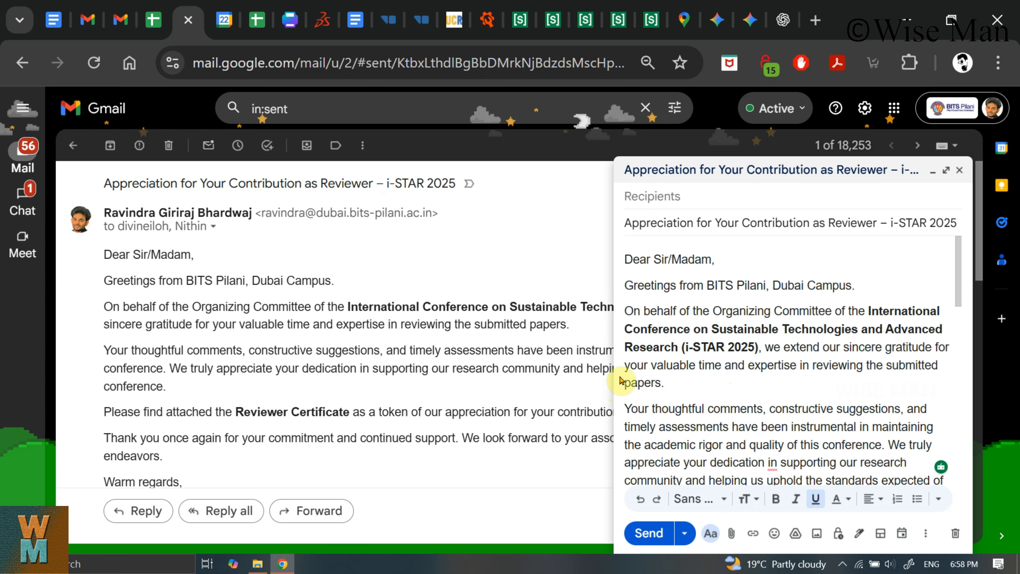
click(926, 533)
mouse_move(897, 502)
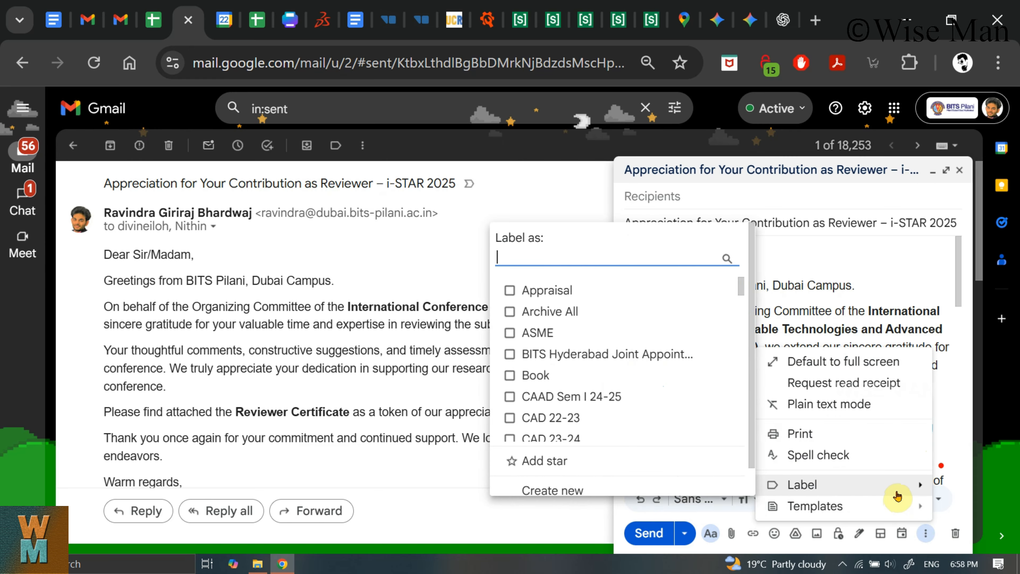
click(773, 274)
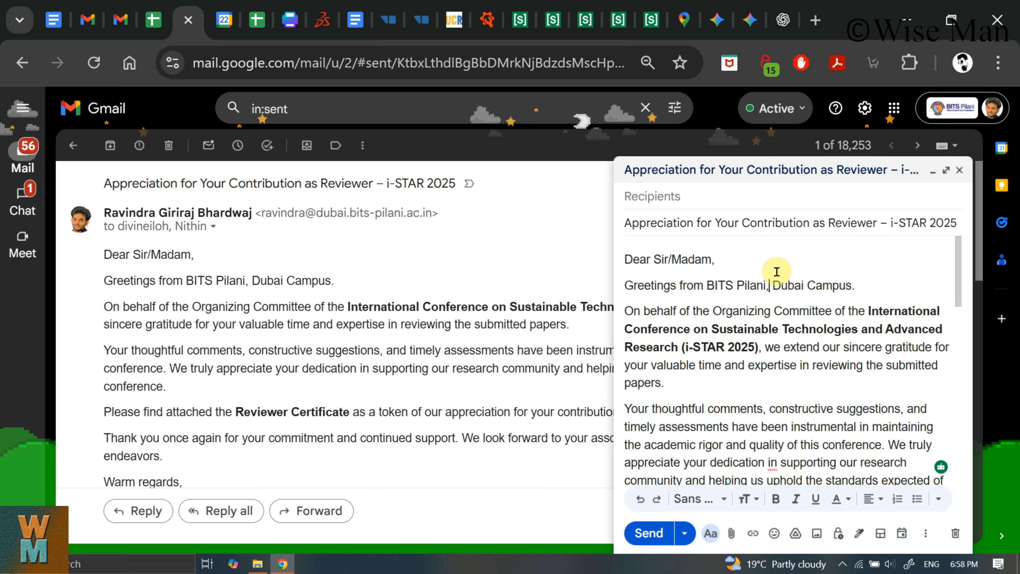